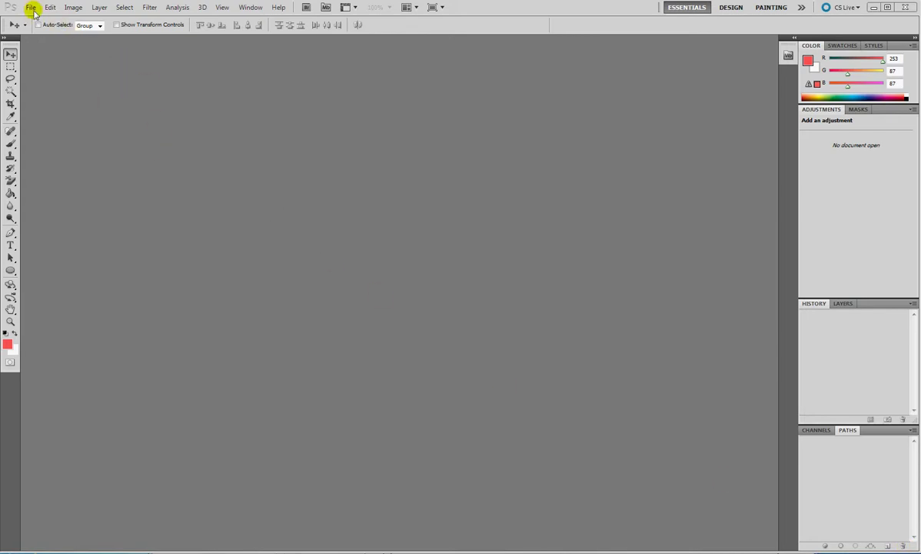
Open diag_square_on_scale_map.JPG from the Trading_Races folder
left_click(31, 9)
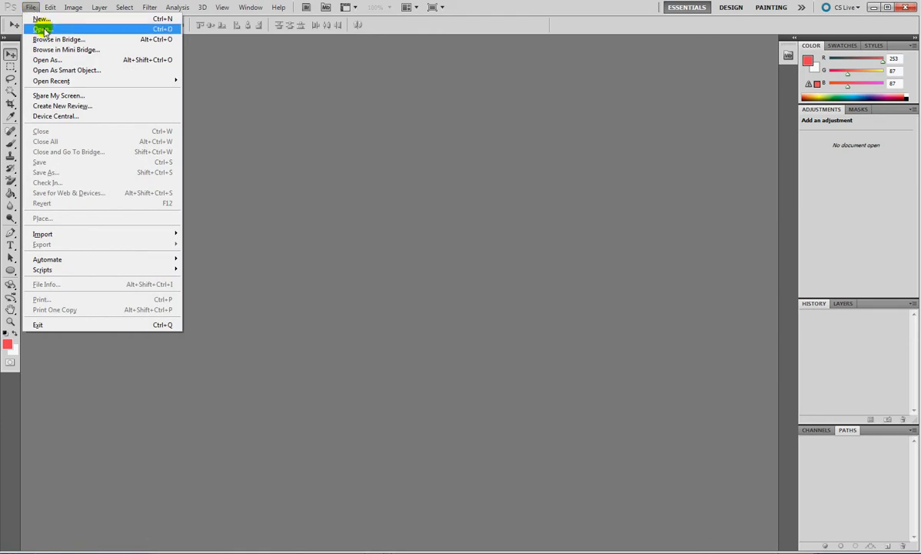
left_click(41, 29)
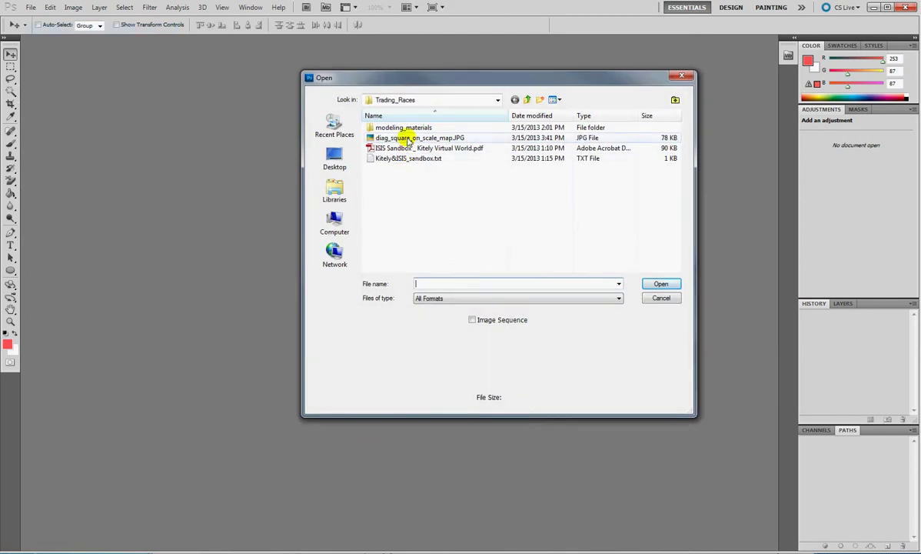
left_click(401, 138)
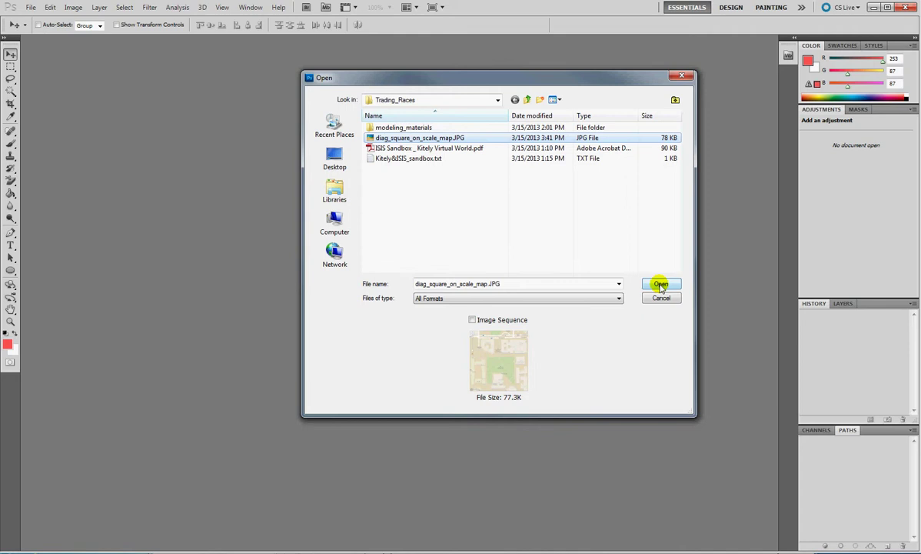
left_click(661, 284)
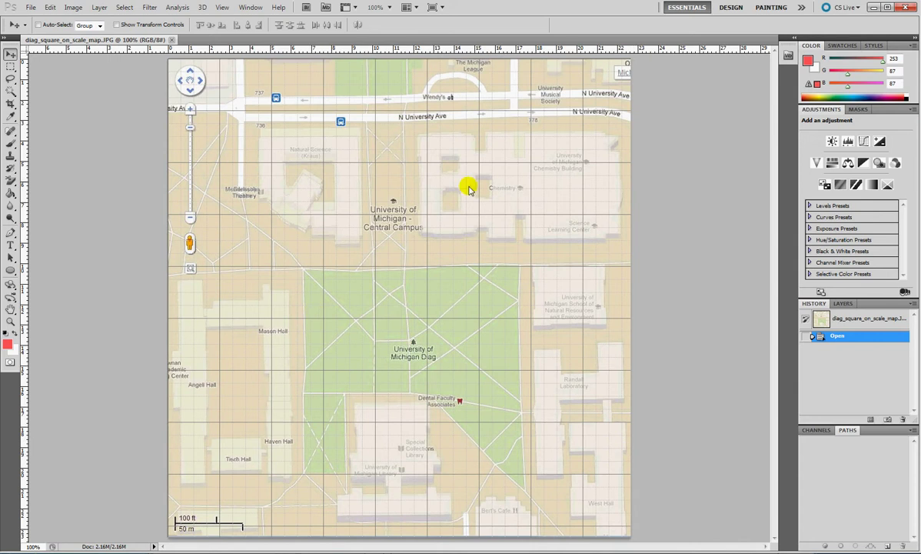
left_click(222, 9)
left_click(268, 183)
left_click(222, 7)
left_click(254, 186)
left_click(222, 8)
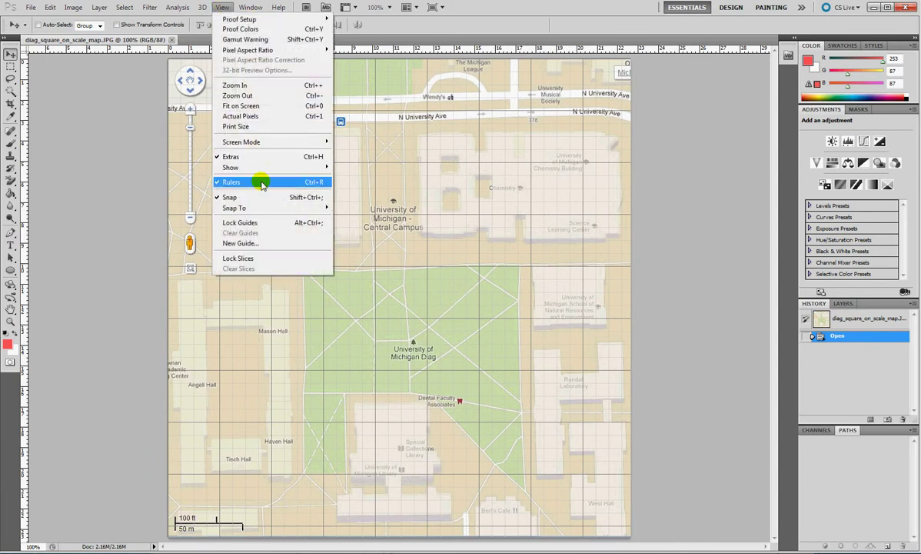
mouse_move(283, 168)
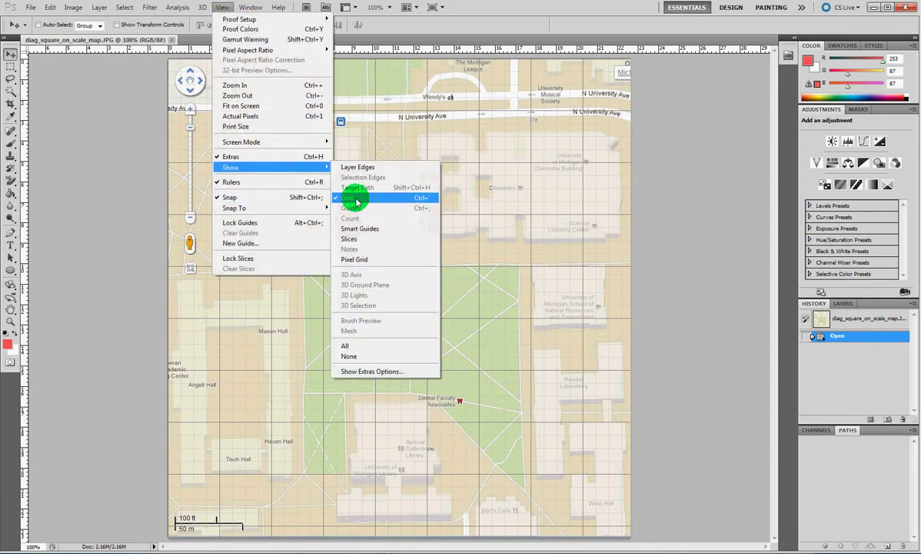
left_click(348, 198)
left_click(223, 8)
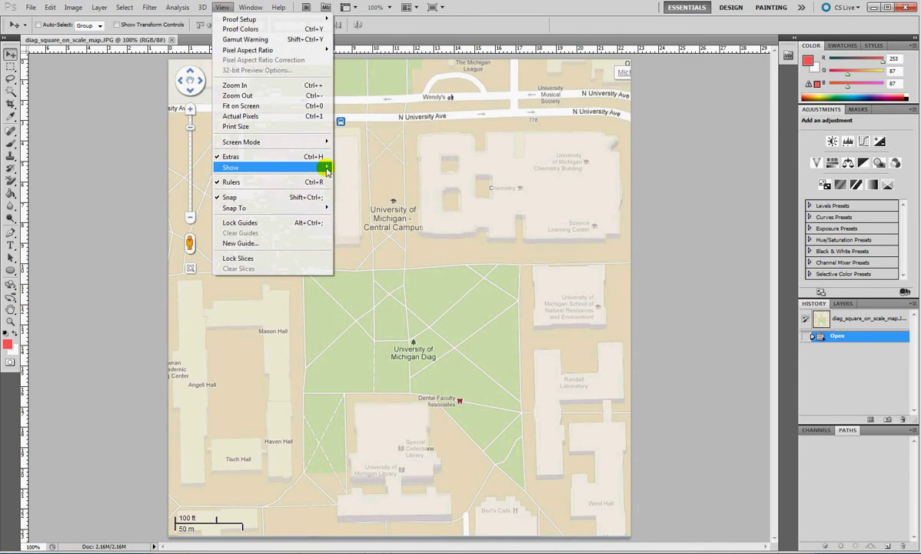
mouse_move(311, 168)
left_click(369, 193)
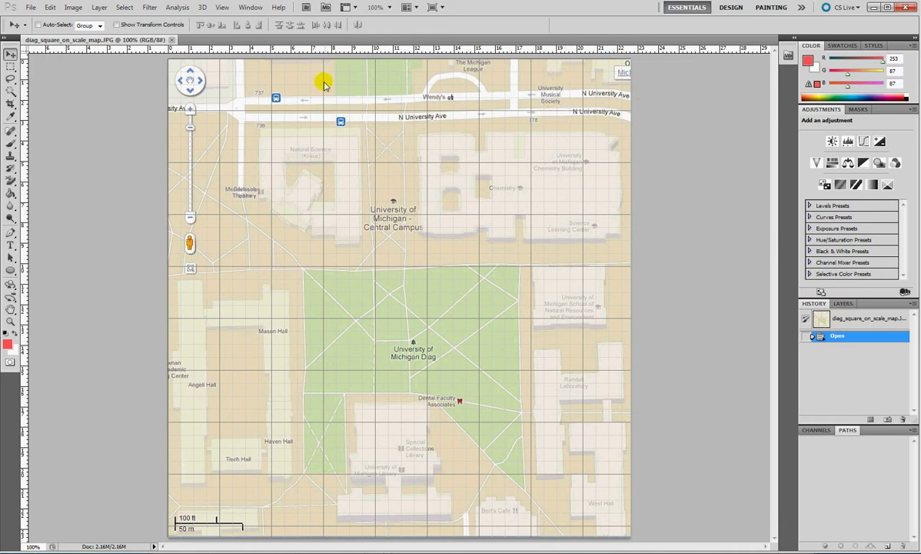
Check the map's Image Size: 856 × 884 px, 22.65 × 23.39 cm at 96 ppi
left_click(73, 8)
left_click(94, 84)
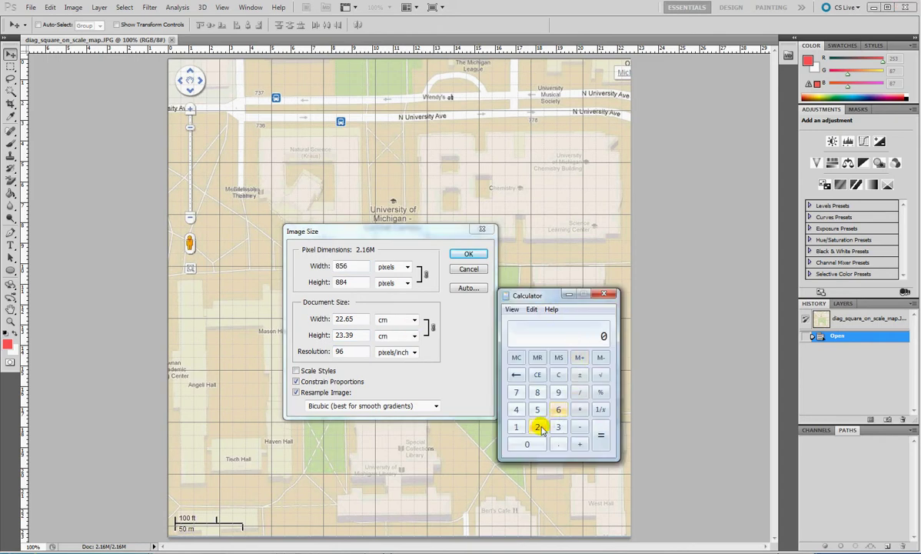
Compute 23.39 − 22.65 = 0.74 in Calculator, then close Calculator and the Image Size dialog
left_click(538, 428)
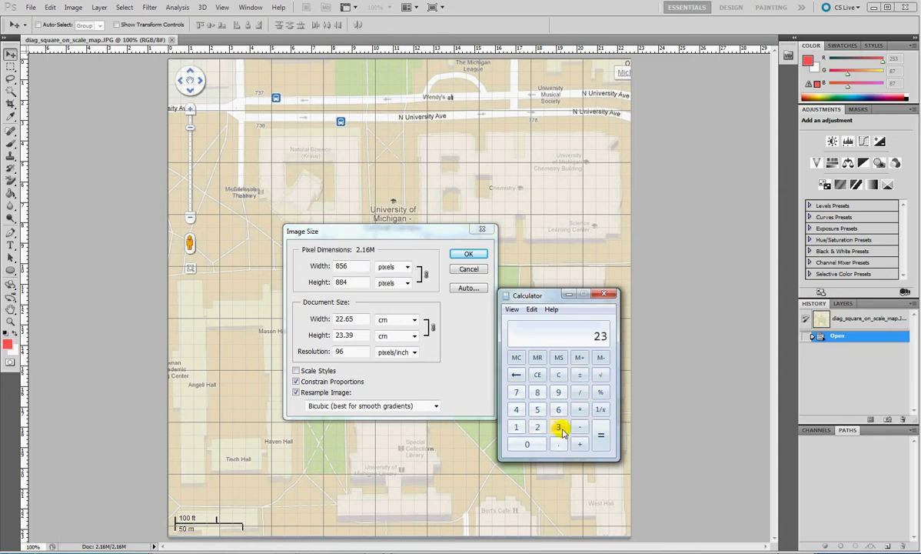
left_click(559, 443)
left_click(561, 426)
left_click(559, 392)
double_click(538, 427)
left_click(559, 444)
left_click(559, 409)
left_click(537, 409)
left_click(601, 435)
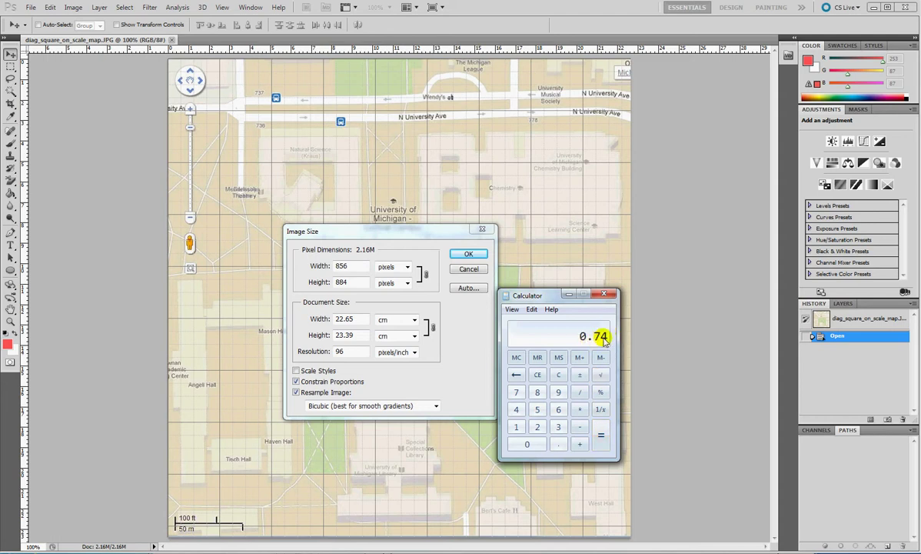
left_click(568, 295)
left_click(487, 232)
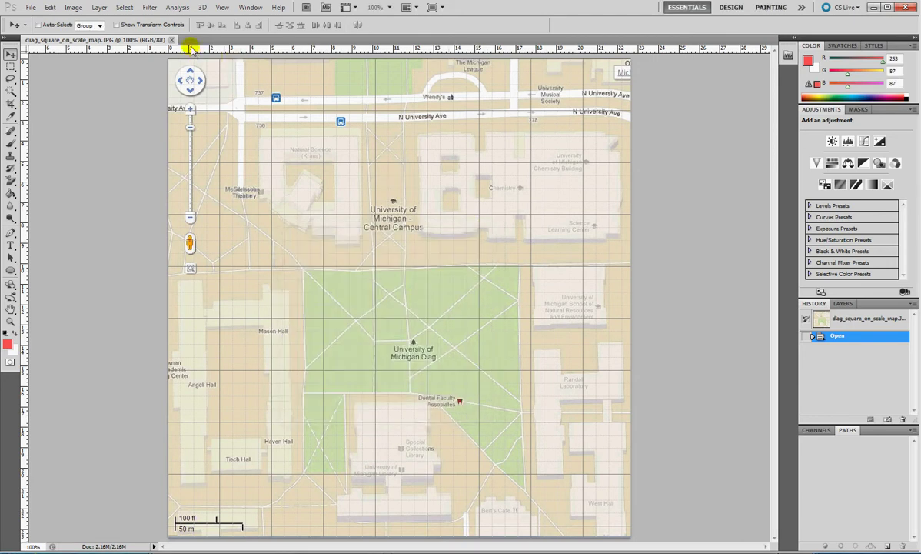
Drag four guides from the rulers onto the map's top, bottom, left and right edges
left_click_drag(185, 48, 247, 536)
left_click_drag(25, 422, 631, 413)
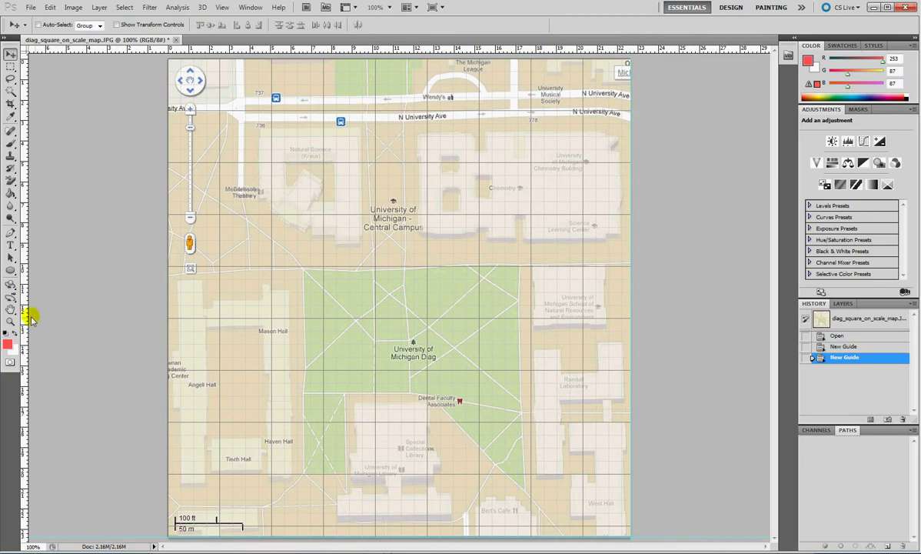
left_click_drag(26, 300, 169, 326)
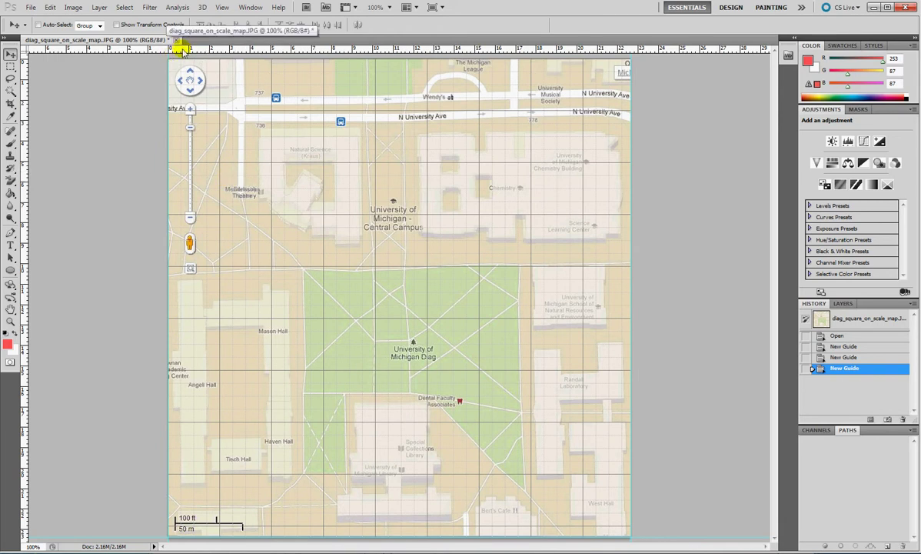
left_click_drag(182, 49, 181, 59)
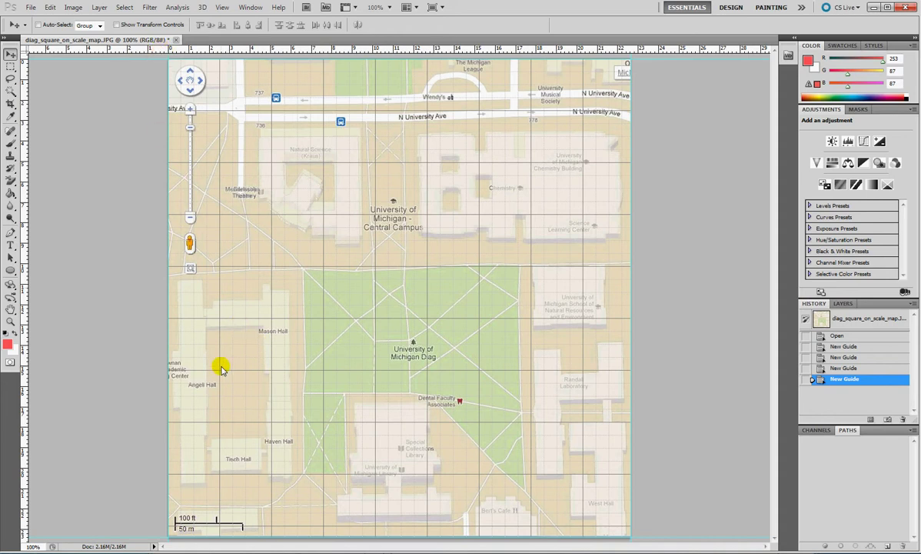
At 300% zoom, place a horizontal guide just below the map's top edge, then zoom back out
key("ctrl+plus")
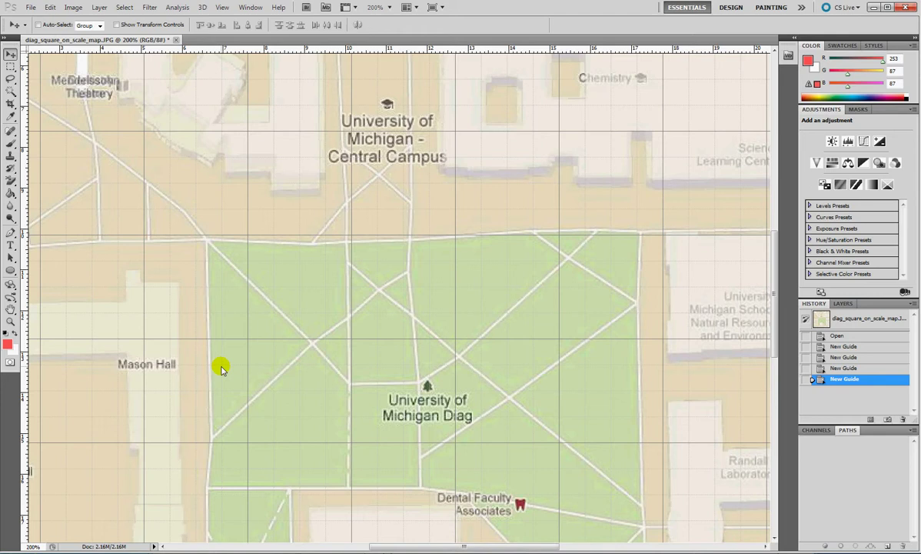
key("ctrl+plus")
scroll(372, 436, "up", 5)
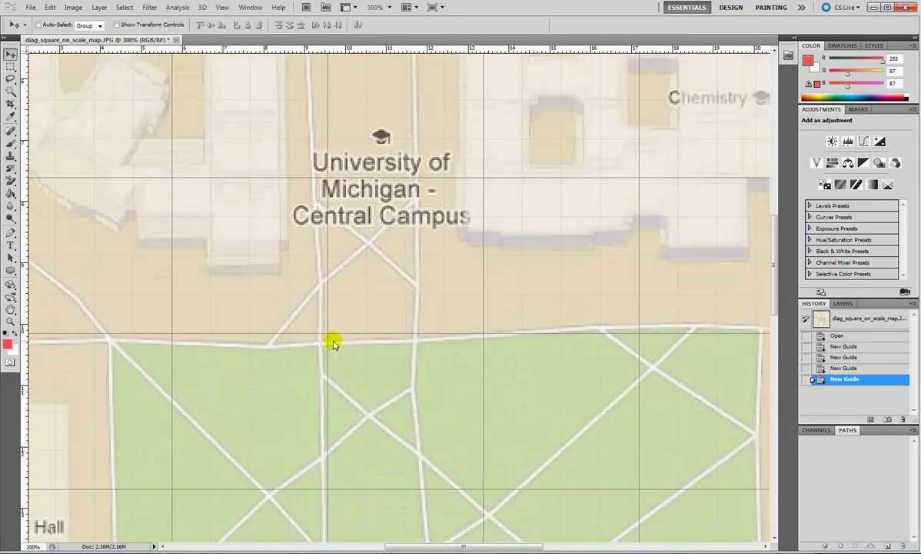
scroll(333, 342, "up", 1)
left_click_drag(412, 545, 304, 533)
scroll(315, 294, "up", 8)
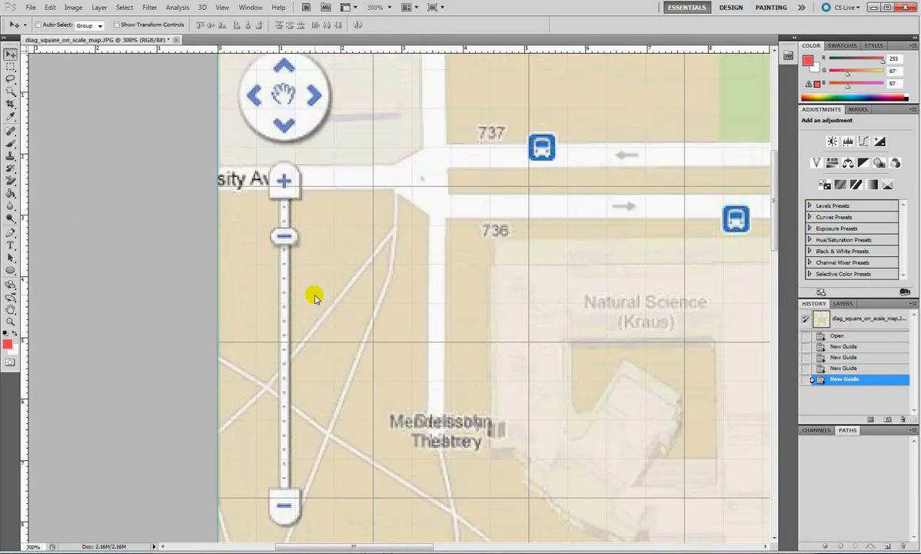
scroll(314, 295, "up", 6)
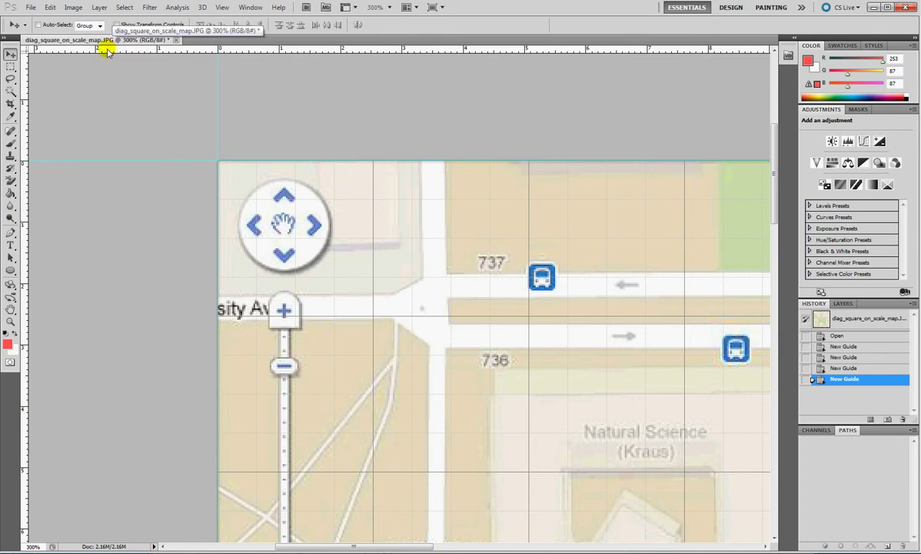
left_click_drag(108, 50, 31, 207)
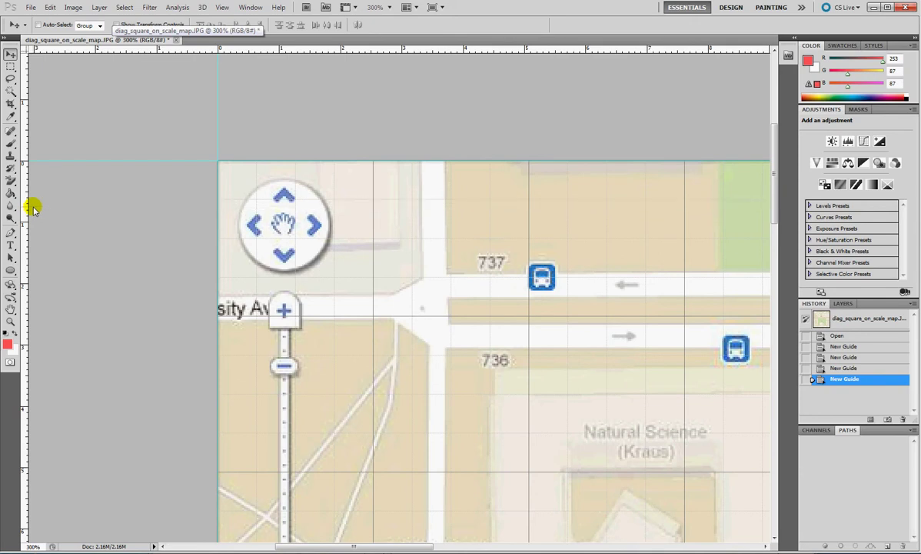
left_click_drag(33, 208, 37, 206)
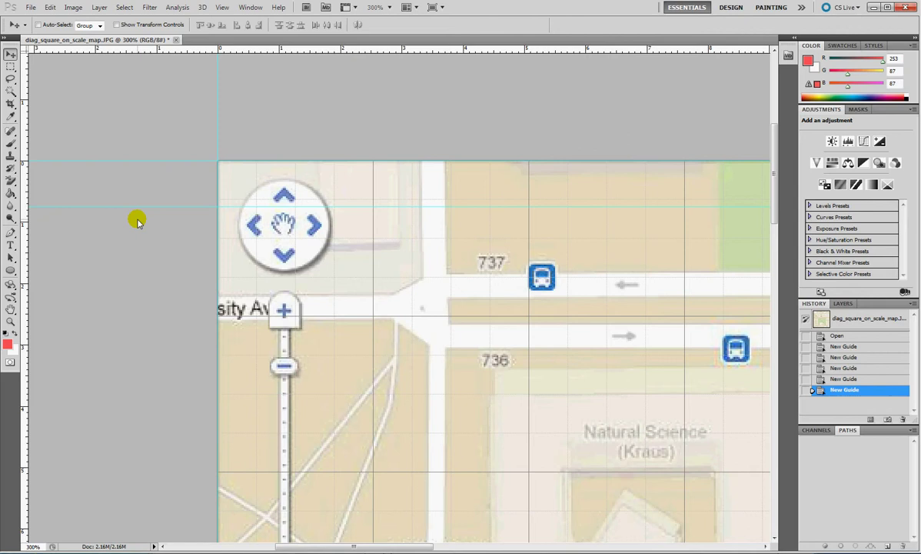
key("ctrl+minus")
key("ctrl+minus")
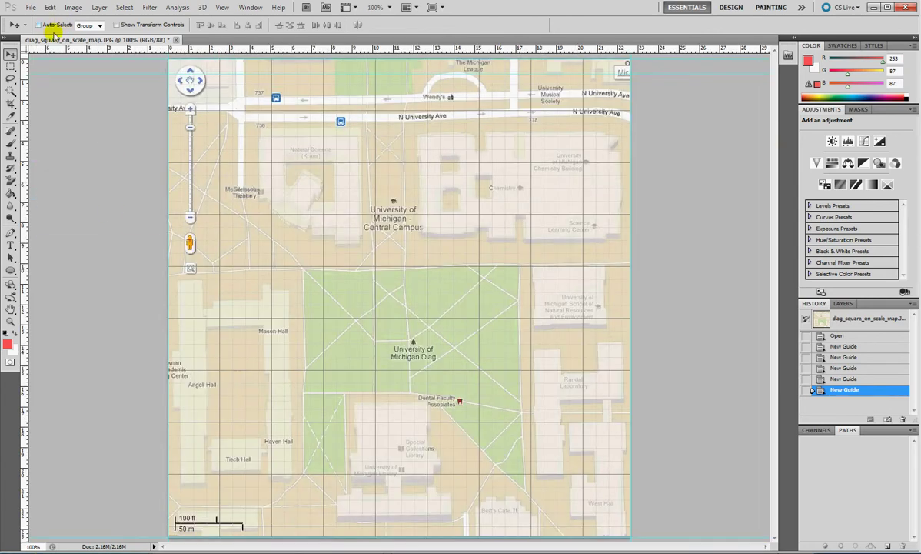
Marquee-select from the top guide to the bottom-right corner, crop, and confirm 856 × 856 px in Image Size
left_click(11, 67)
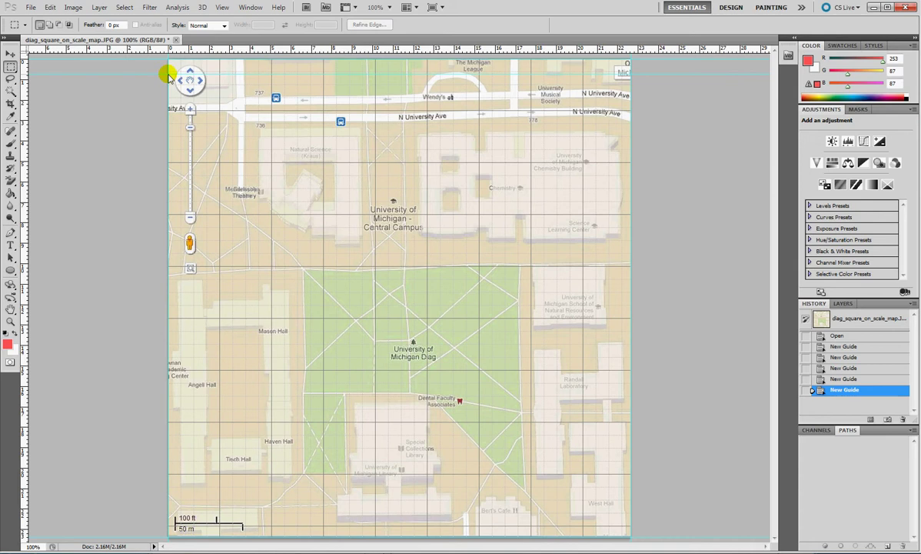
left_click_drag(221, 179, 643, 541)
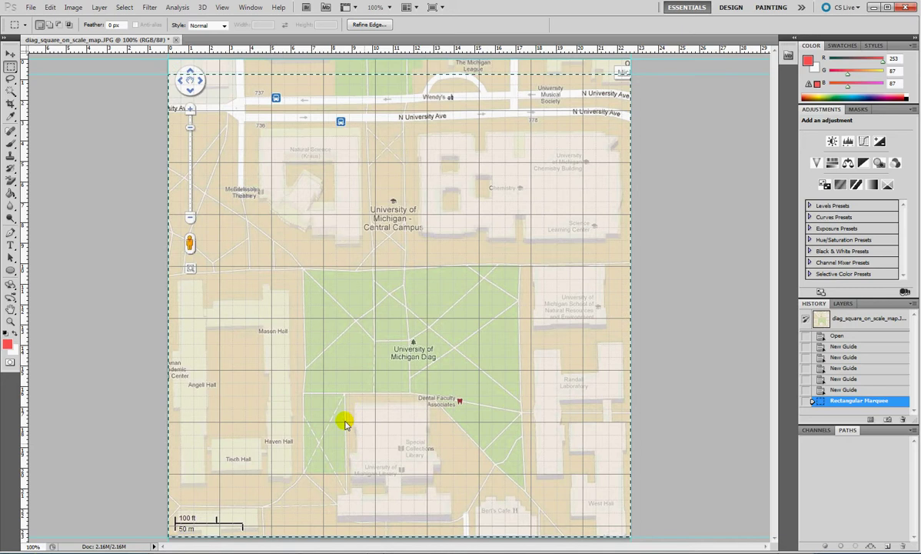
left_click(72, 7)
left_click(90, 111)
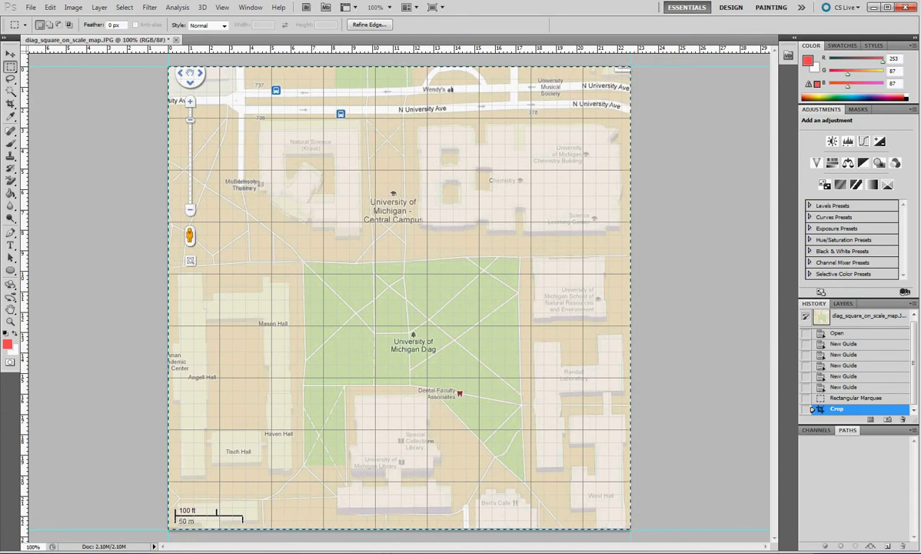
left_click(74, 8)
left_click(86, 84)
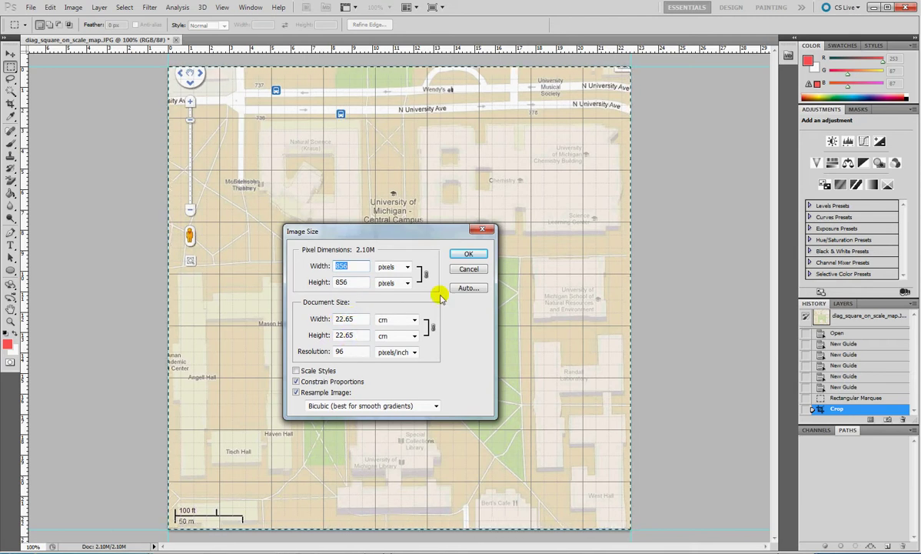
Accept the 856 × 856 px size with OK, leaving the square map unchanged
left_click(470, 253)
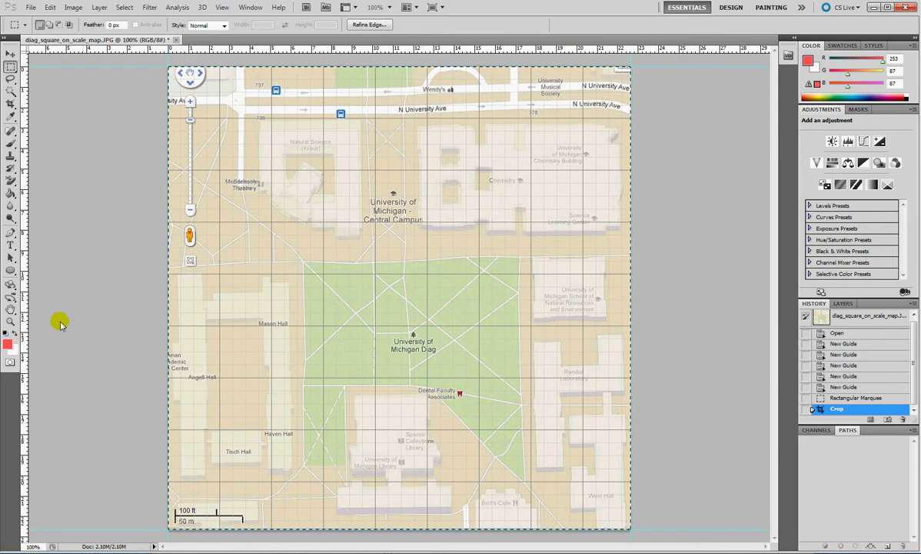